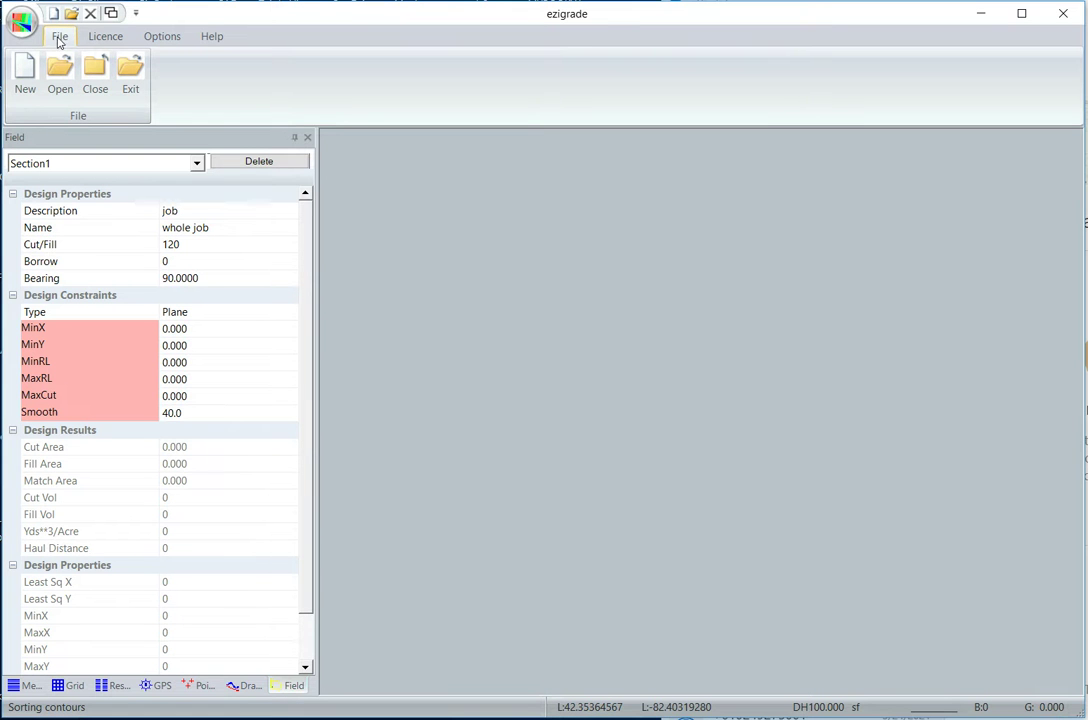
Create a new job file named joey8
left_click(25, 72)
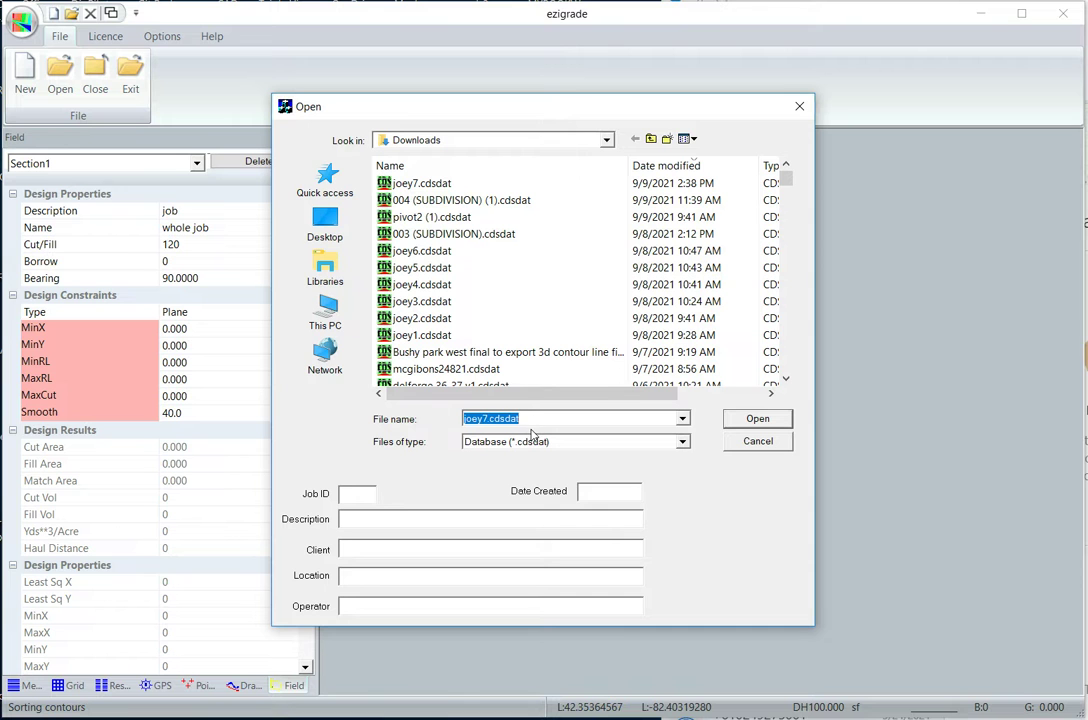
type("joe")
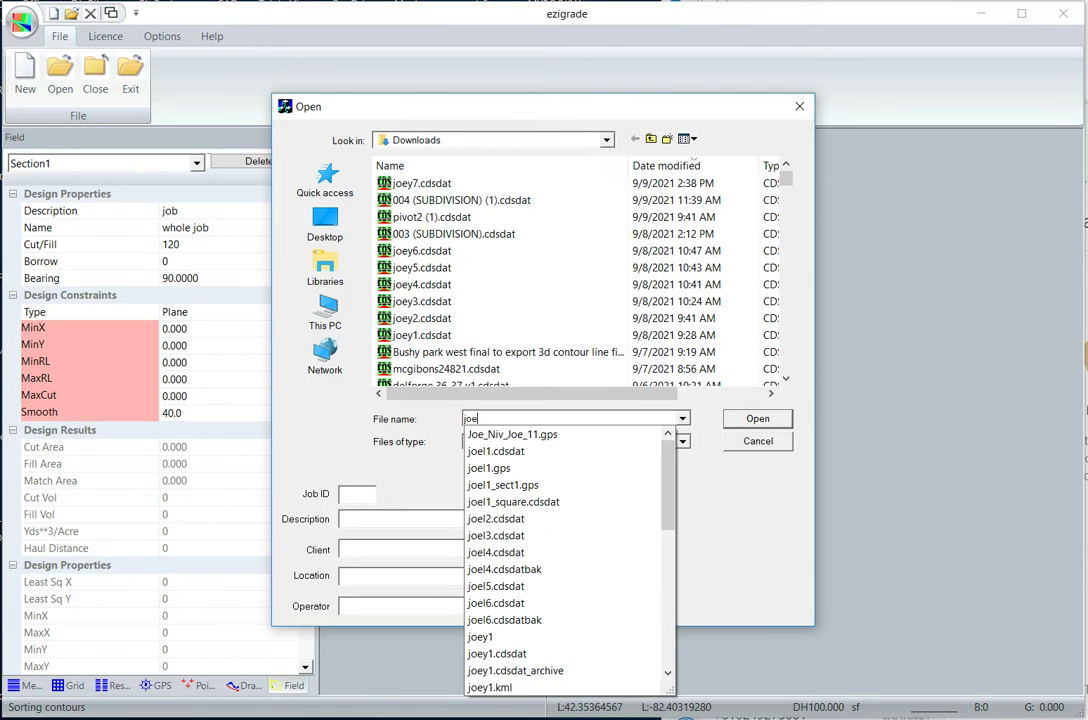
type("y8")
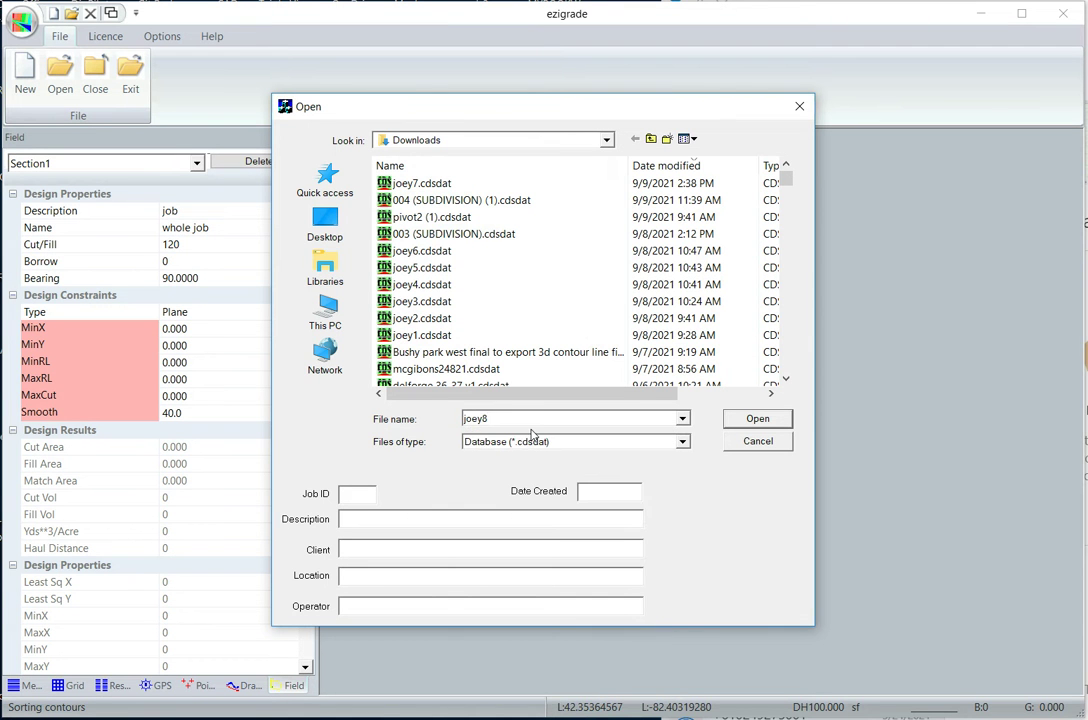
key("Return")
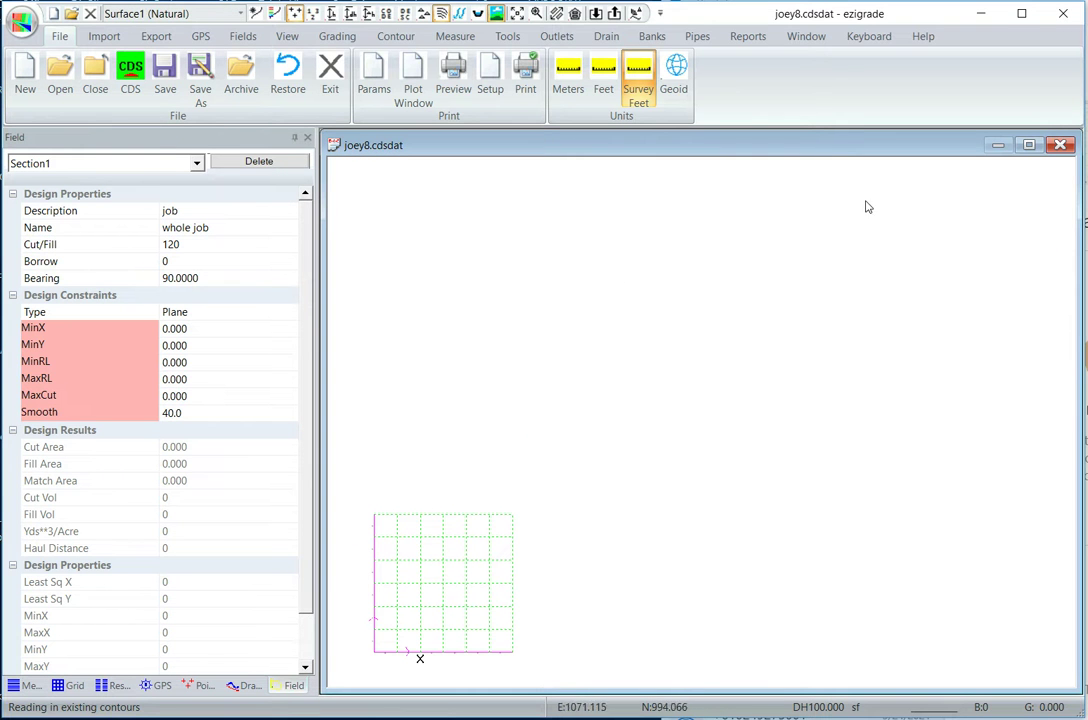
Start a Trimble XML import and choose the FieldLevel (9).xml survey file
left_click(100, 37)
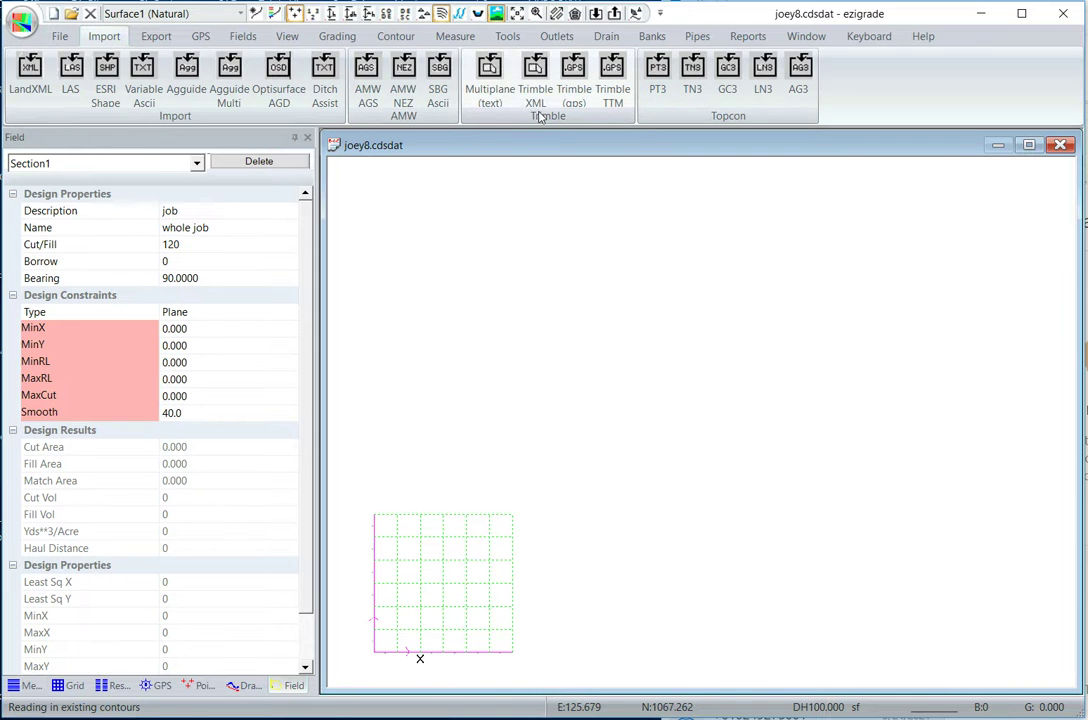
left_click(538, 76)
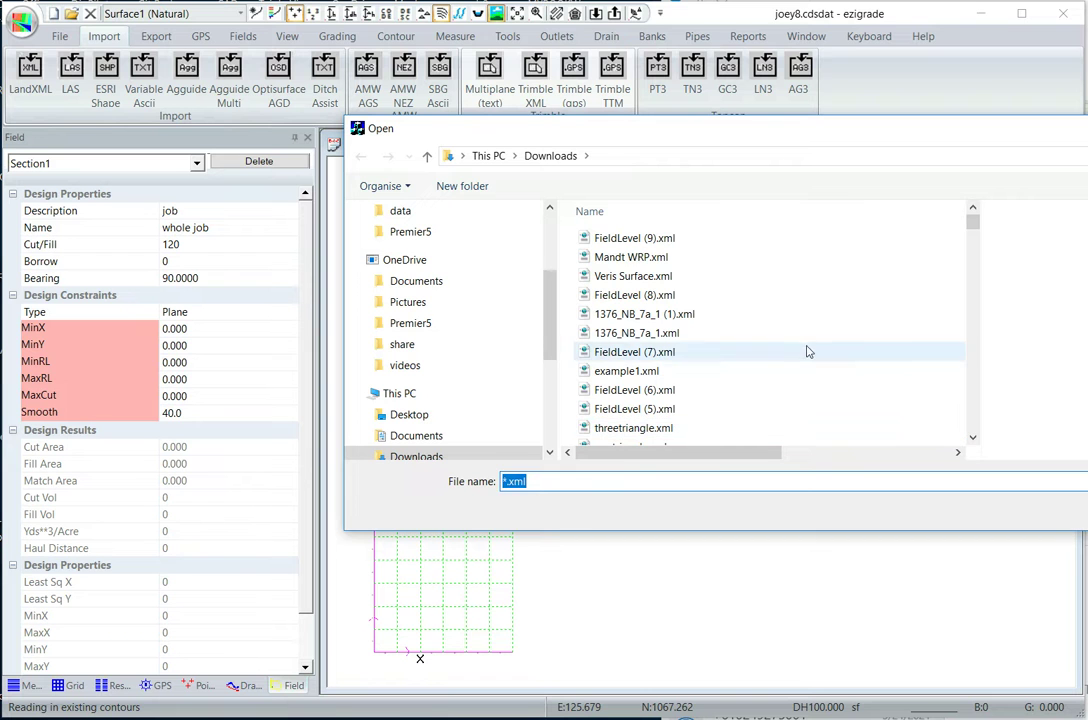
left_click(607, 243)
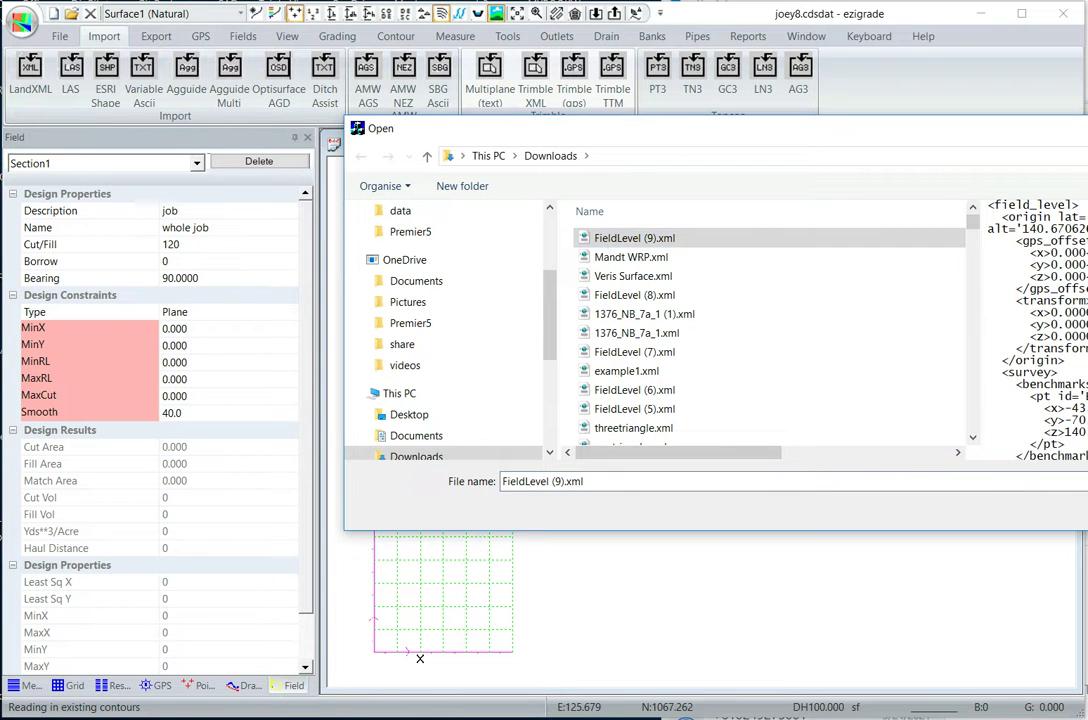
key("Return")
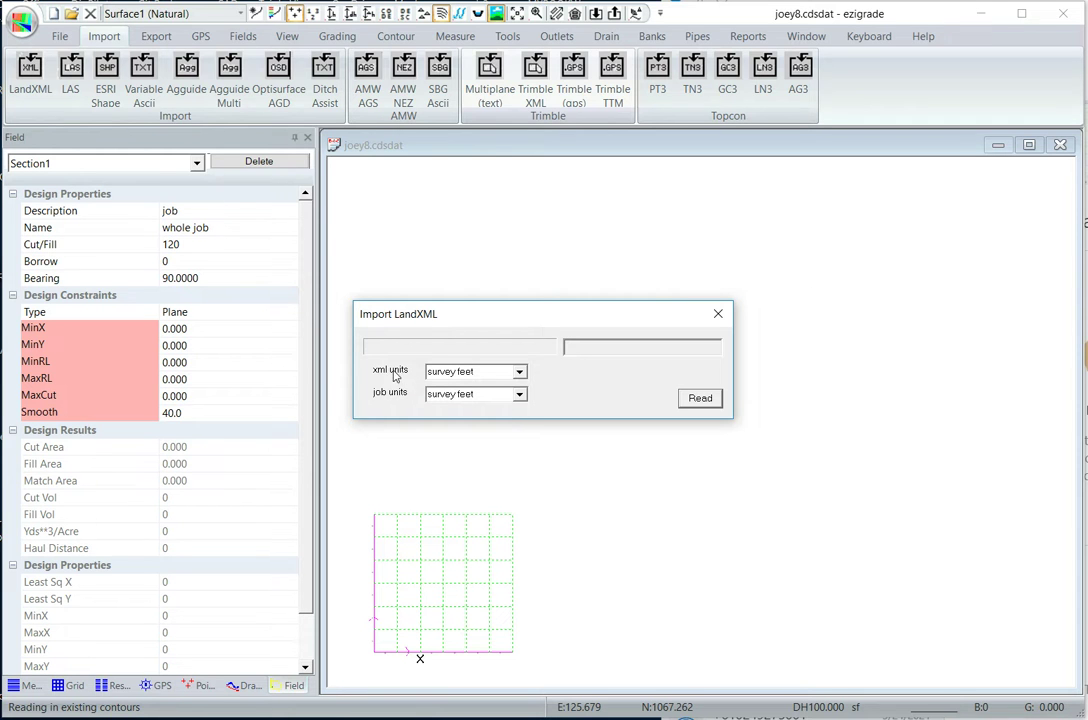
Read the survey with XML units set to meters, auto-generating surfaces and contours
left_click(518, 372)
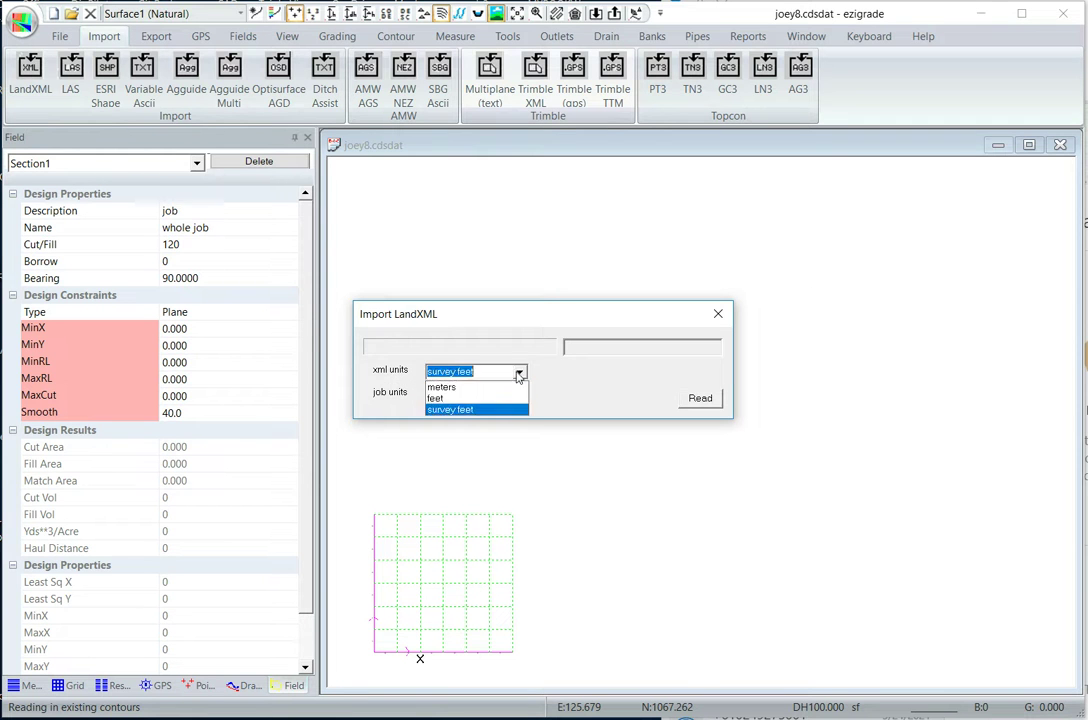
left_click(447, 387)
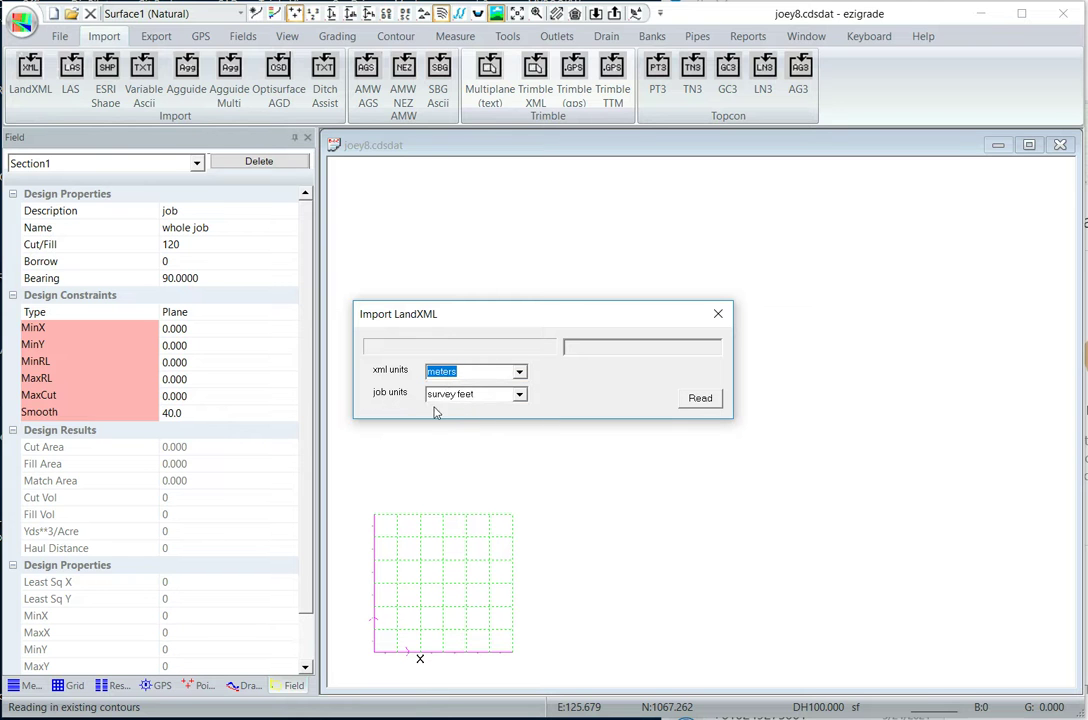
left_click(699, 399)
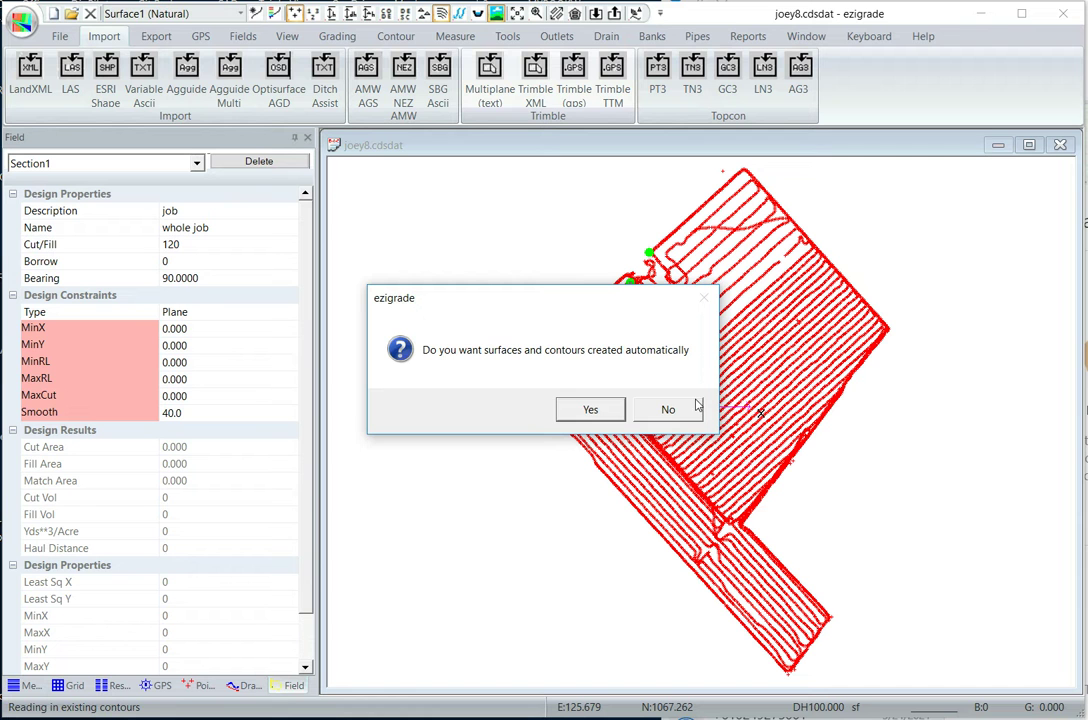
left_click(585, 411)
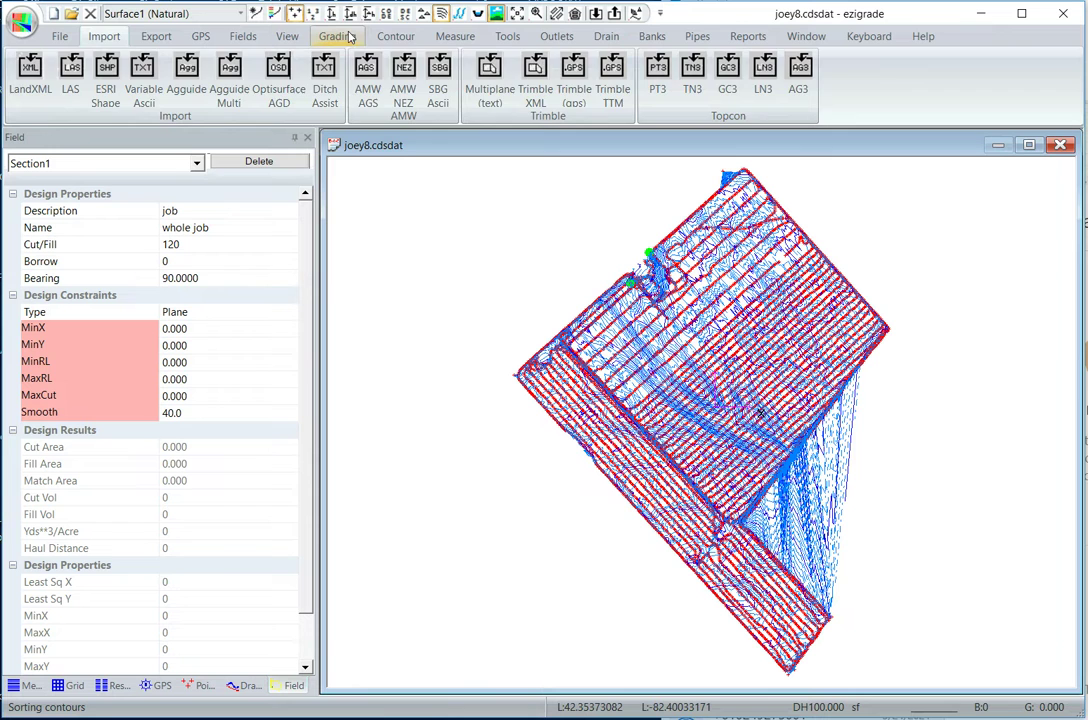
Set Surface Parameters' Maximum Distance Along Edge of Triangle to 150
left_click(389, 38)
left_click(32, 75)
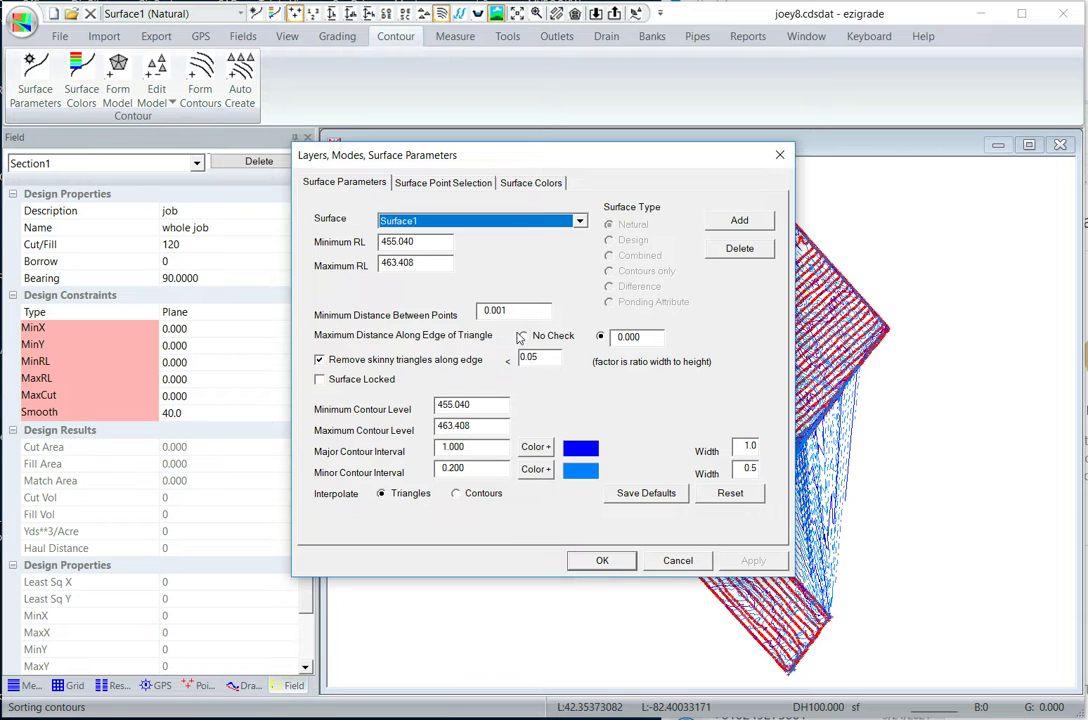
left_click_drag(642, 337, 624, 340)
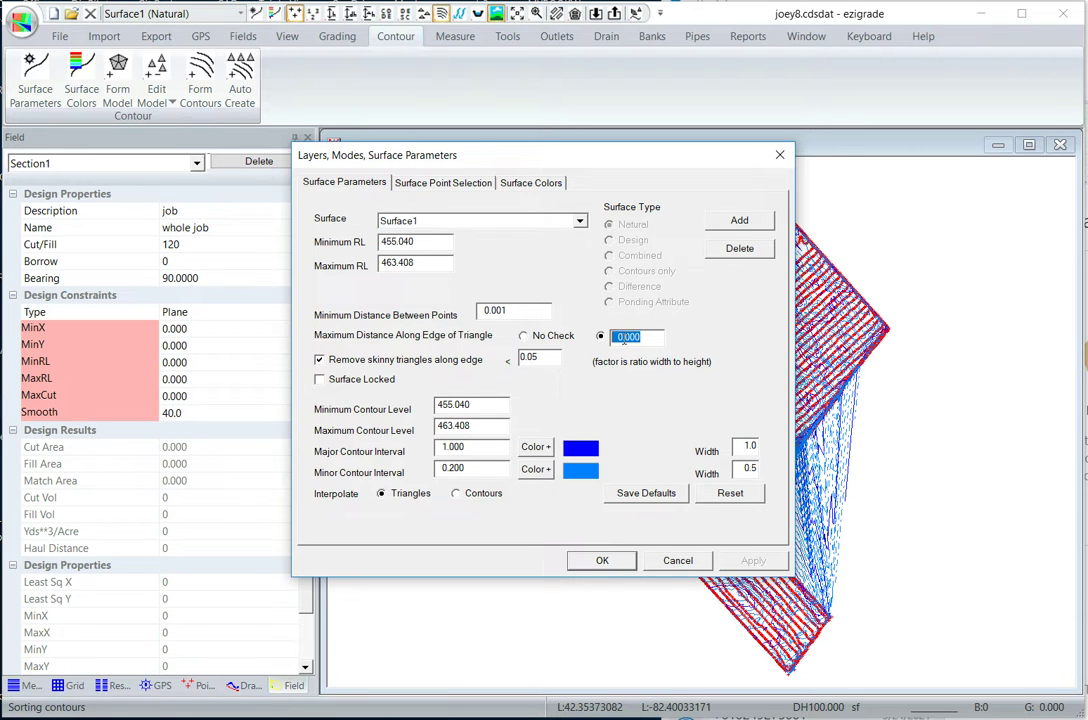
type("150")
left_click(602, 560)
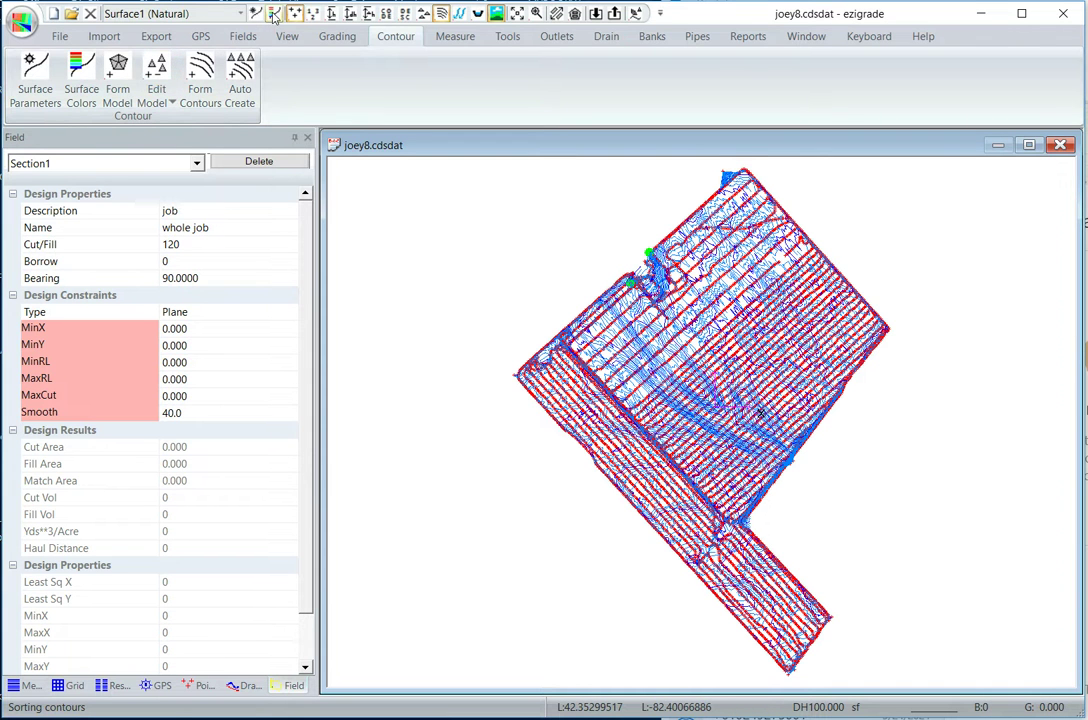
Turn on Surface Colors shaded by height and switch off the contour display
left_click(274, 15)
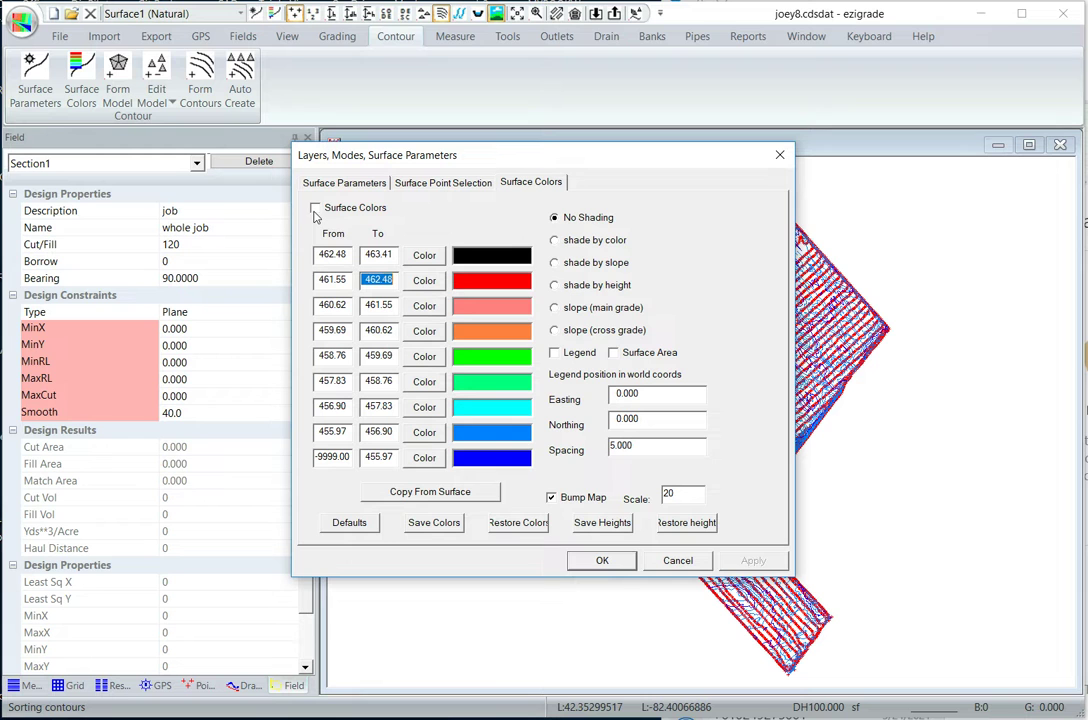
left_click(315, 208)
left_click(599, 561)
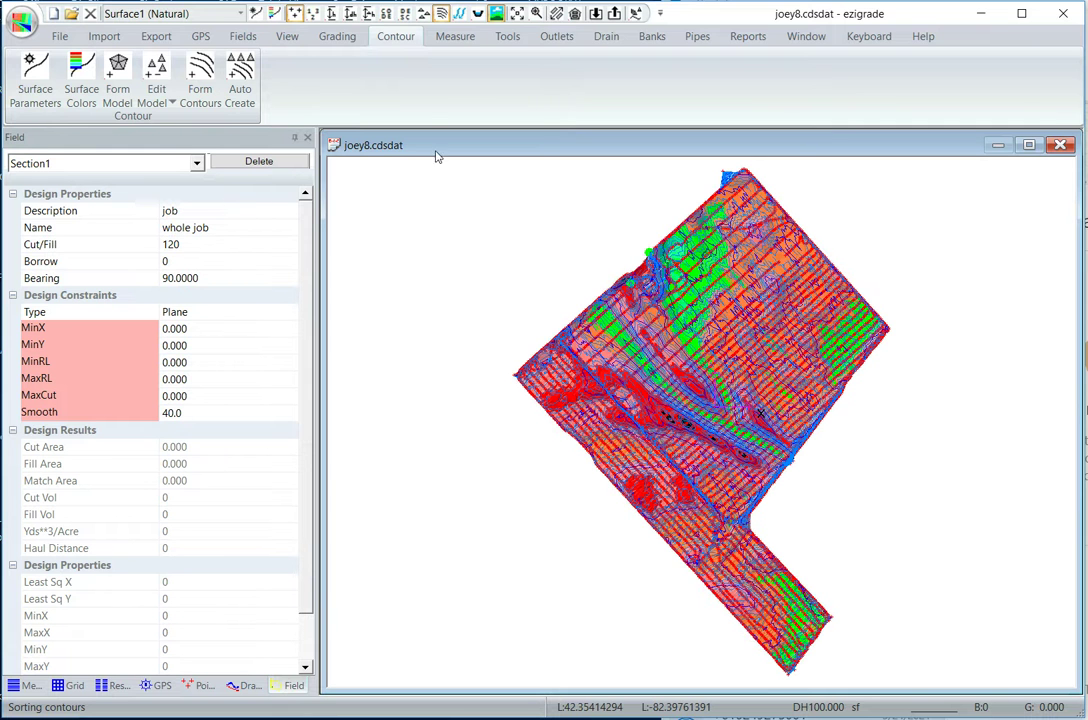
left_click(441, 13)
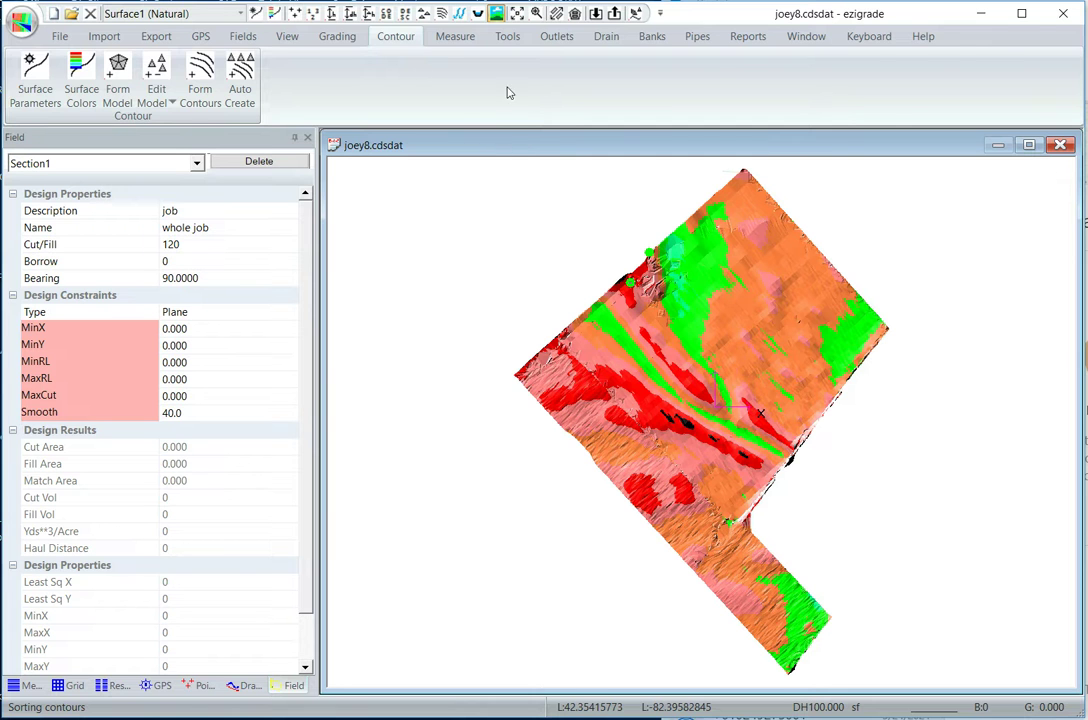
Draw tributaries over the surface with Number Grids set to 3
left_click(284, 38)
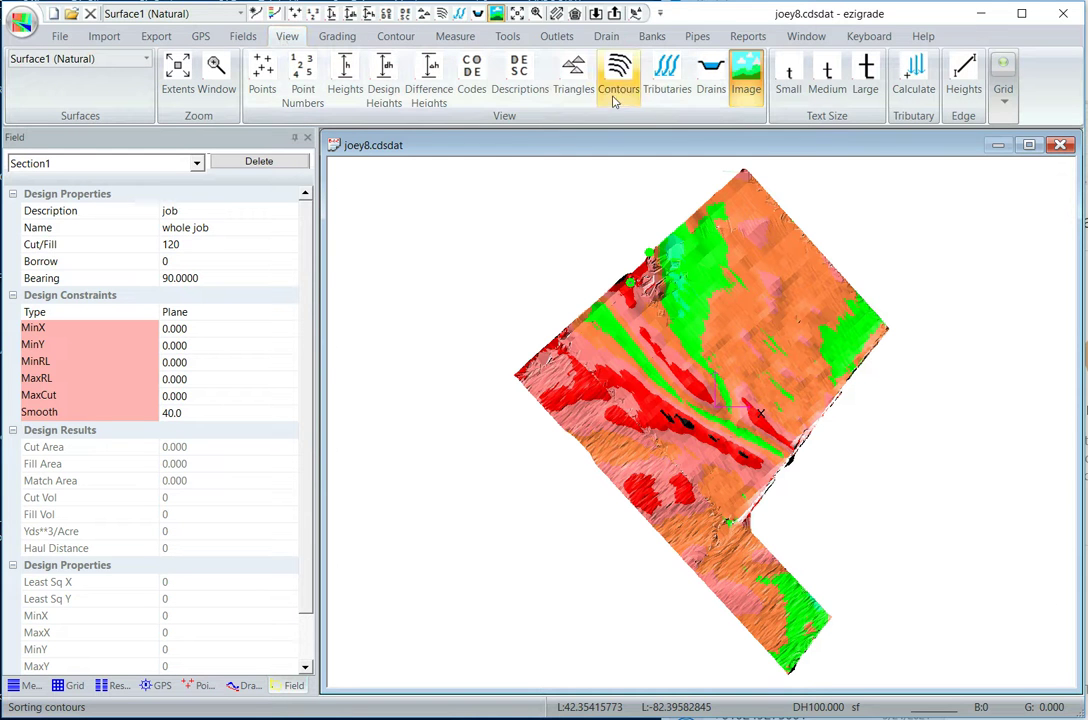
left_click(668, 78)
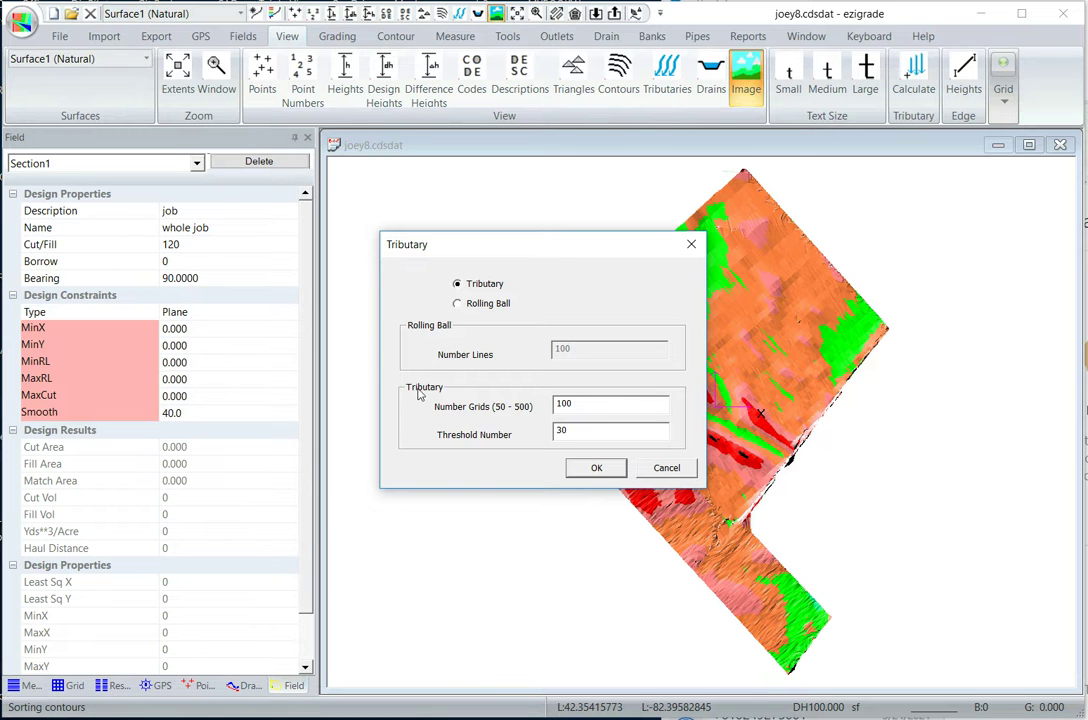
left_click_drag(627, 404, 538, 405)
type("3")
left_click(587, 467)
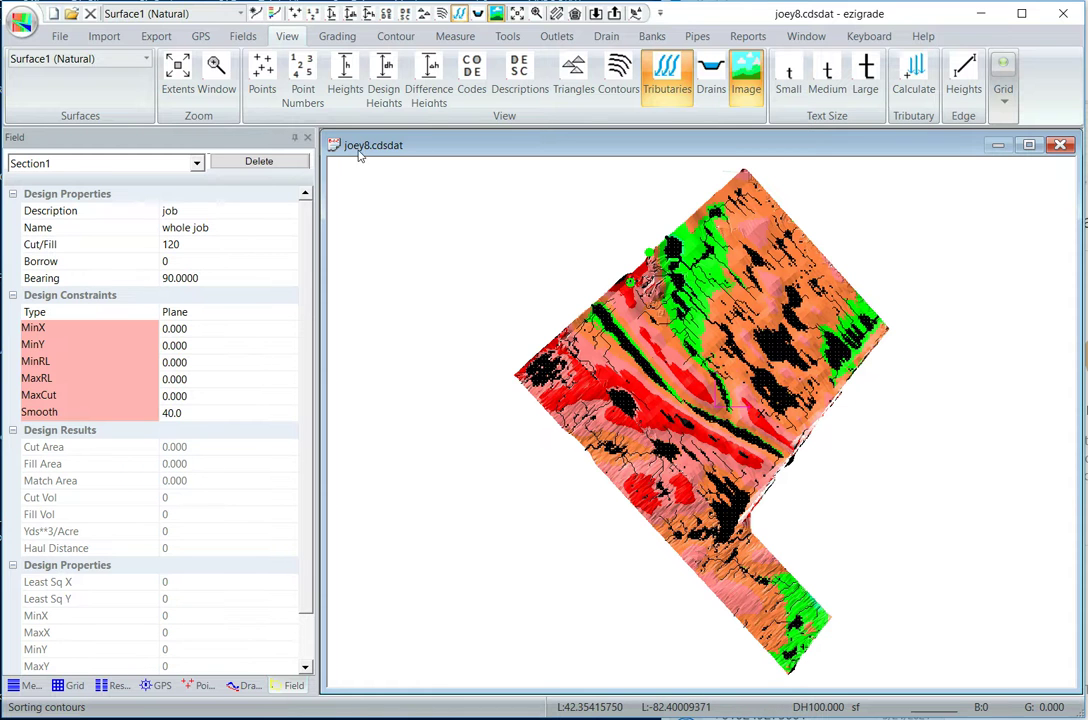
Export a Google Earth KML including control points, background colour and tributaries
left_click(156, 38)
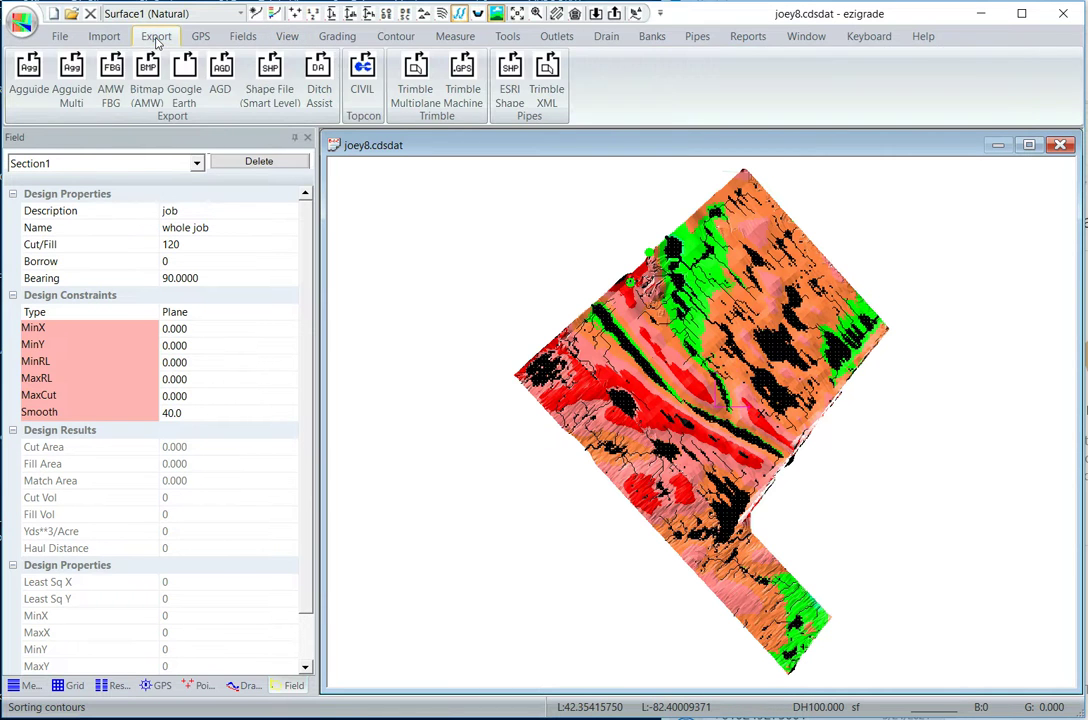
left_click(180, 98)
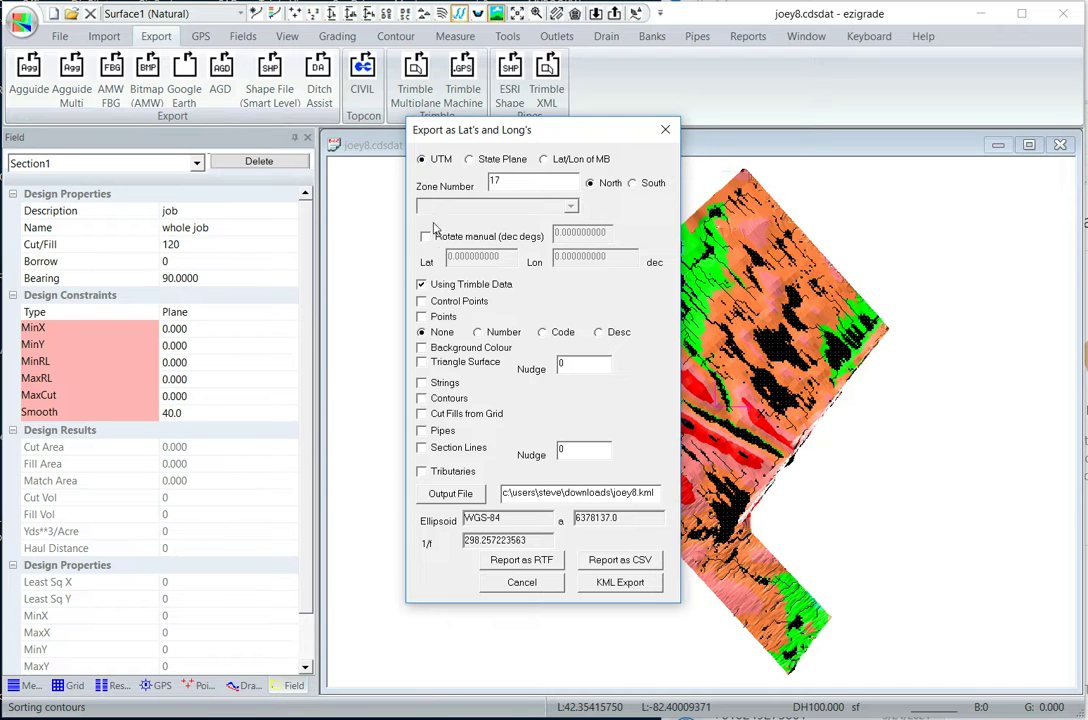
left_click(421, 301)
left_click(421, 347)
left_click(421, 471)
left_click(610, 583)
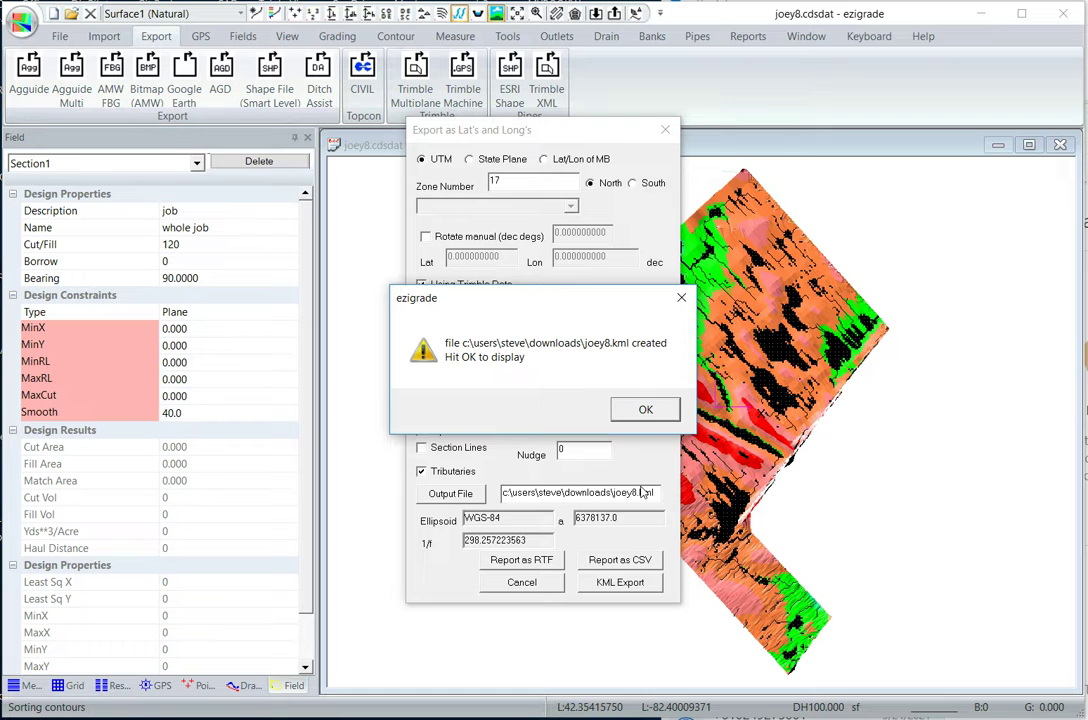
left_click(644, 411)
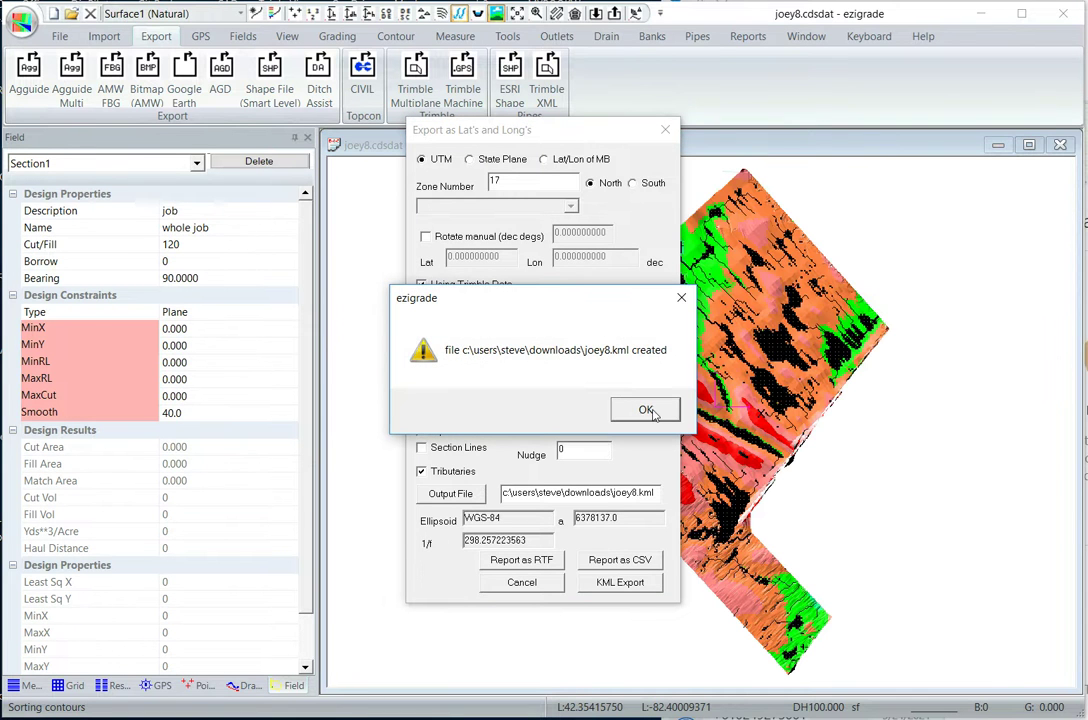
left_click(648, 410)
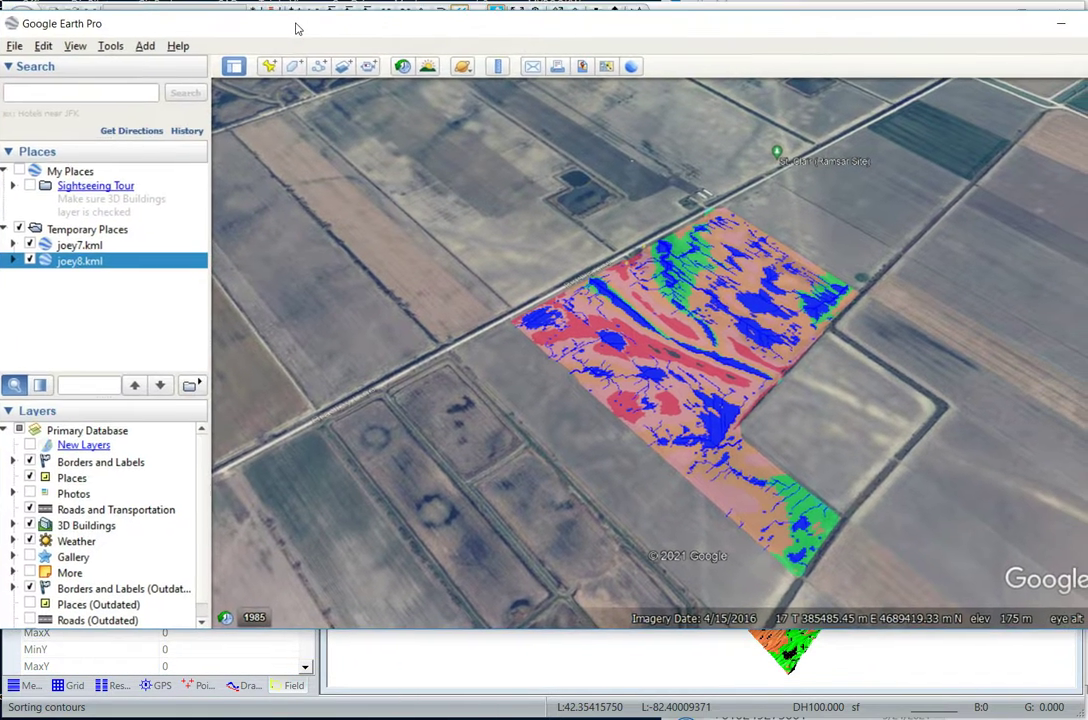
Reposition the Google Earth Pro window and enlarge it from its lower-right corner
left_click_drag(296, 29, 301, 20)
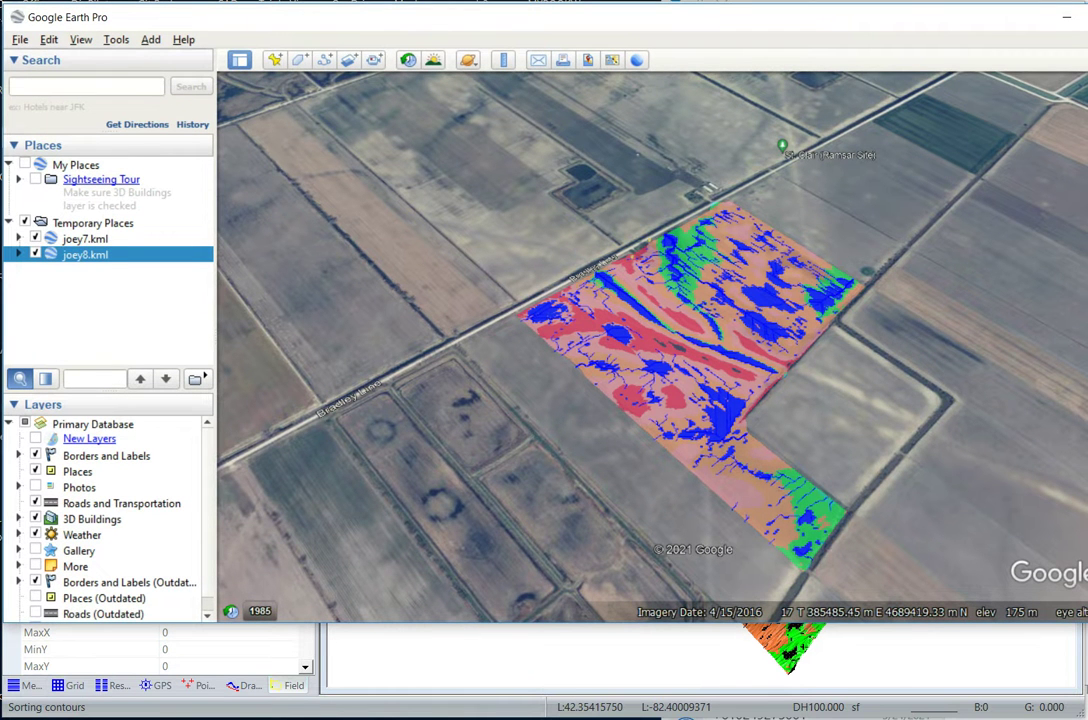
left_click_drag(1070, 667, 1064, 697)
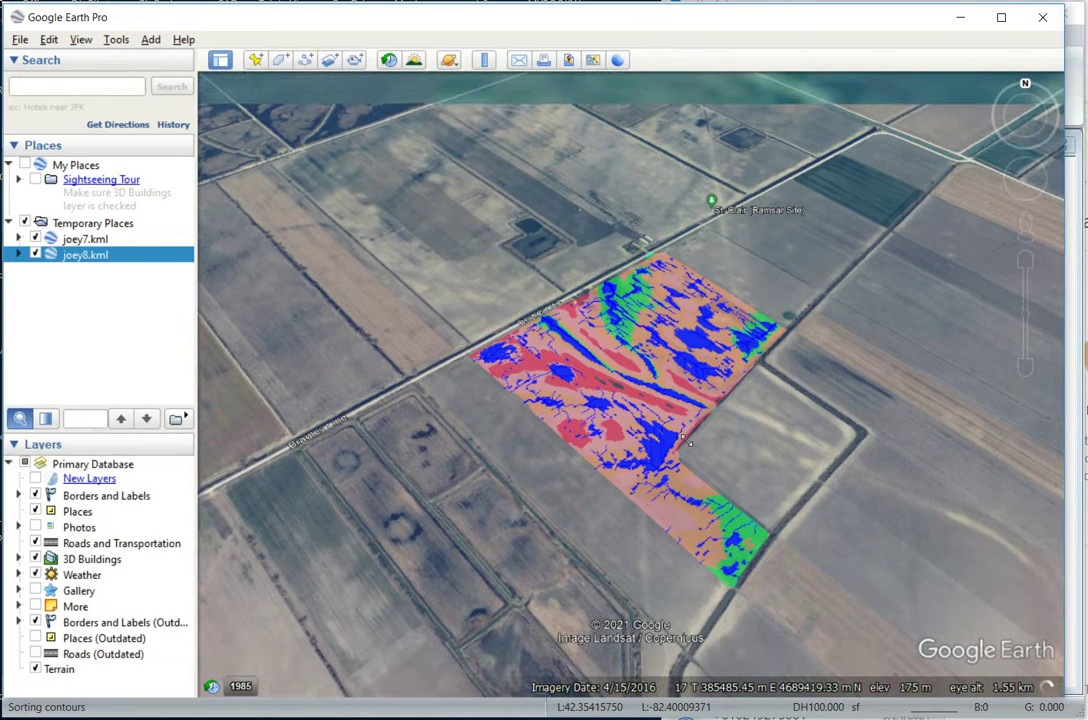